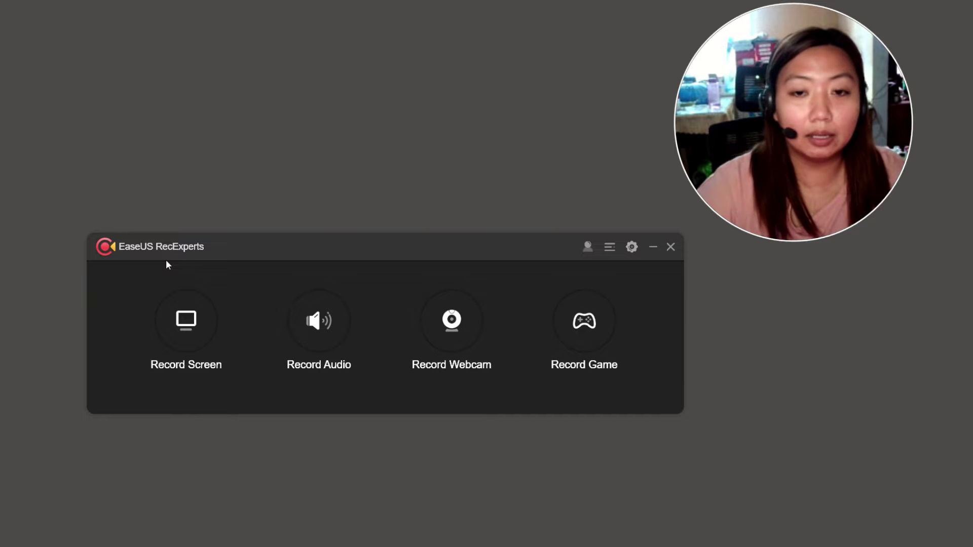
Open the Record Screen panel and set the capture area to Full screen
{"action": "left_click", "coordinate": [203, 330]}
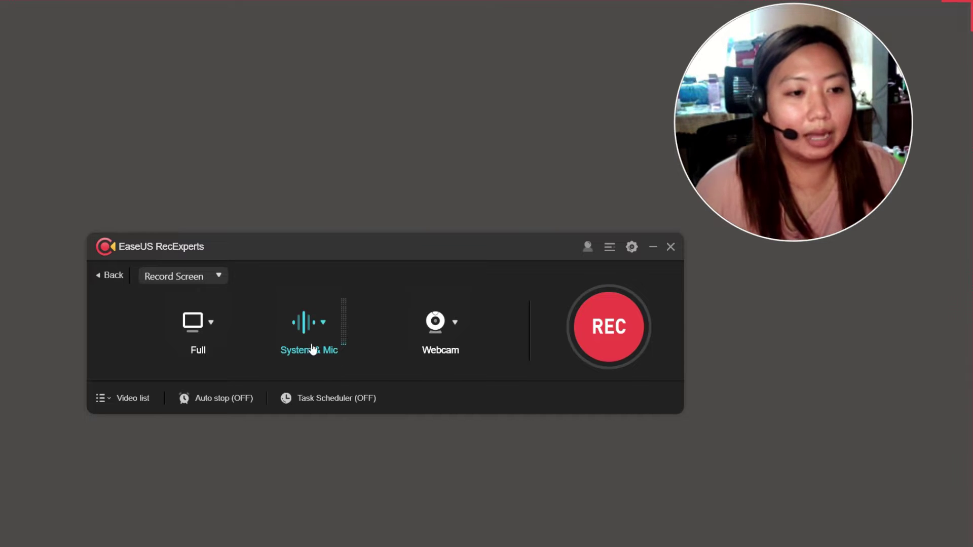
{"action": "left_click", "coordinate": [212, 322]}
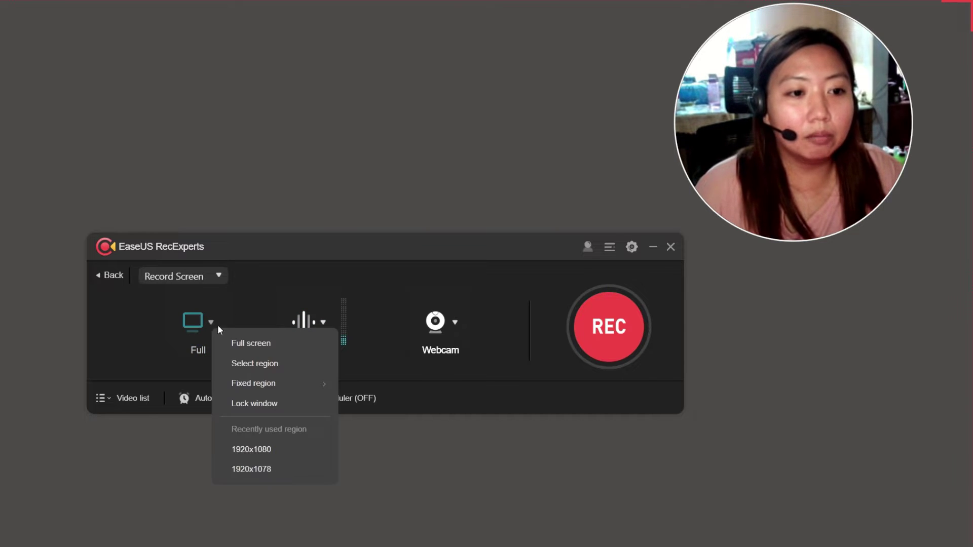
{"action": "left_click", "coordinate": [267, 344]}
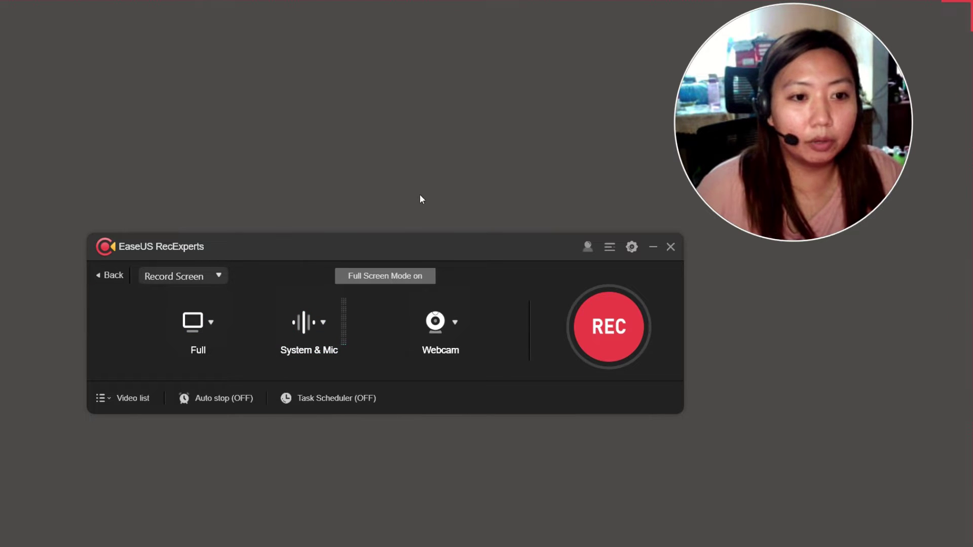
{"action": "mouse_move", "coordinate": [38, 2]}
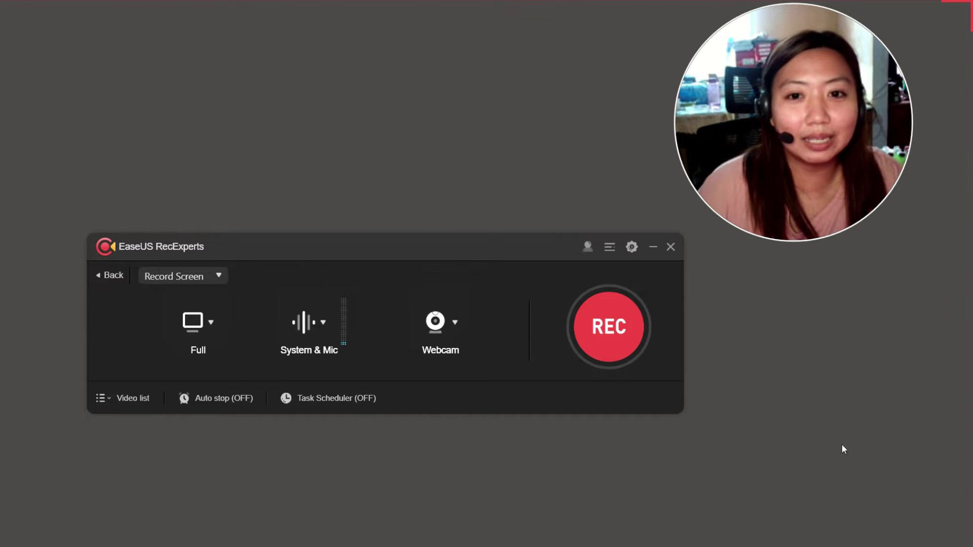
{"action": "left_click", "coordinate": [218, 324]}
Switch the capture area to Select region, marking a window area as the Custom region
{"action": "left_click", "coordinate": [275, 364]}
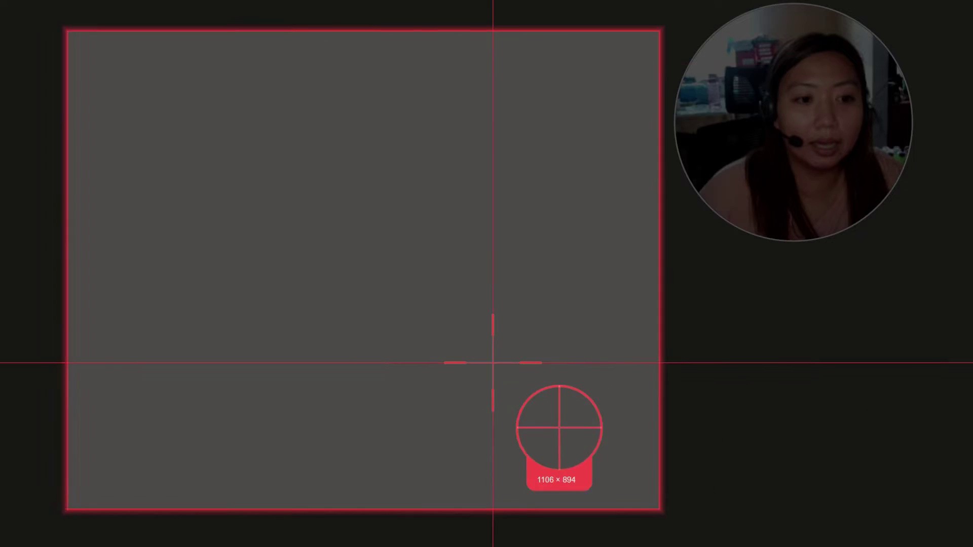
{"action": "left_click", "coordinate": [376, 361]}
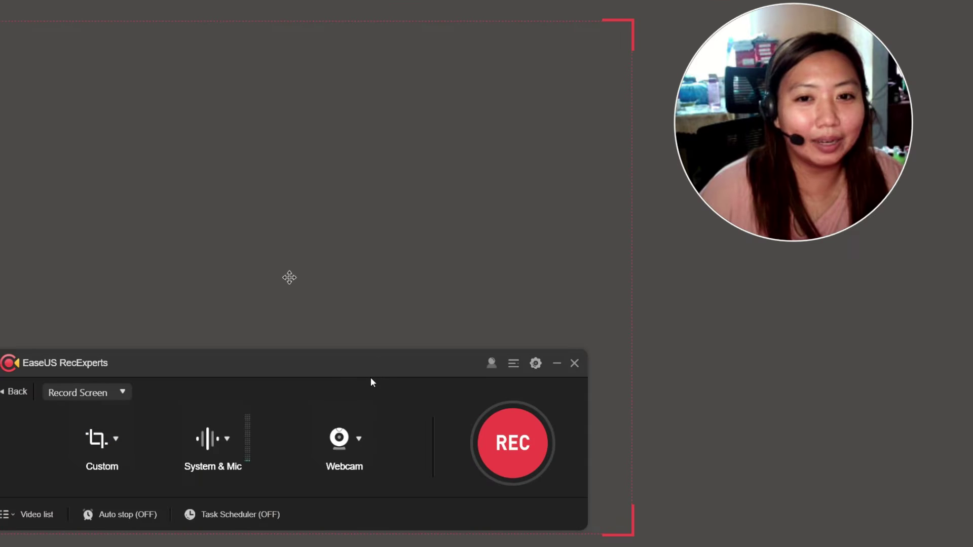
{"action": "left_click", "coordinate": [118, 438]}
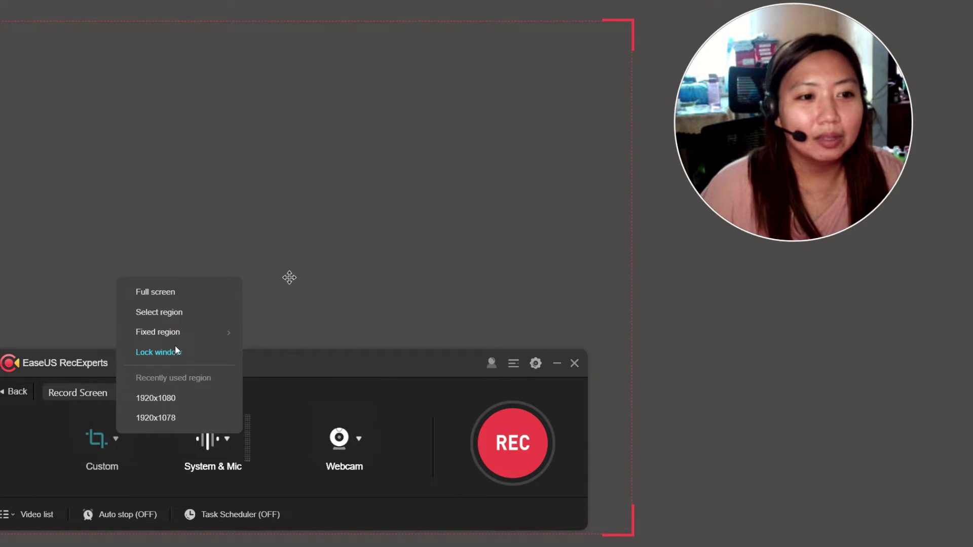
{"action": "mouse_move", "coordinate": [178, 335]}
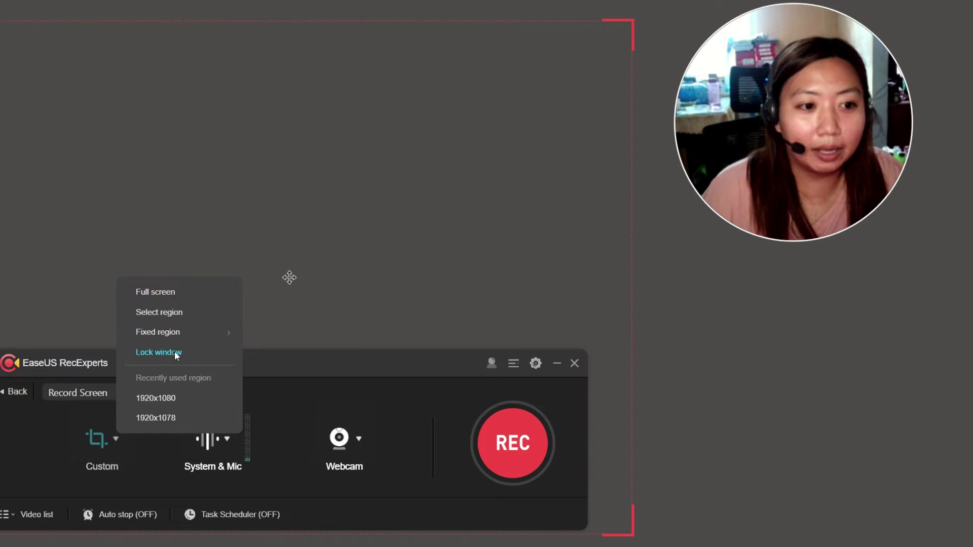
Set capture back to Full screen and review the System & Mic audio options
{"action": "left_click", "coordinate": [167, 293]}
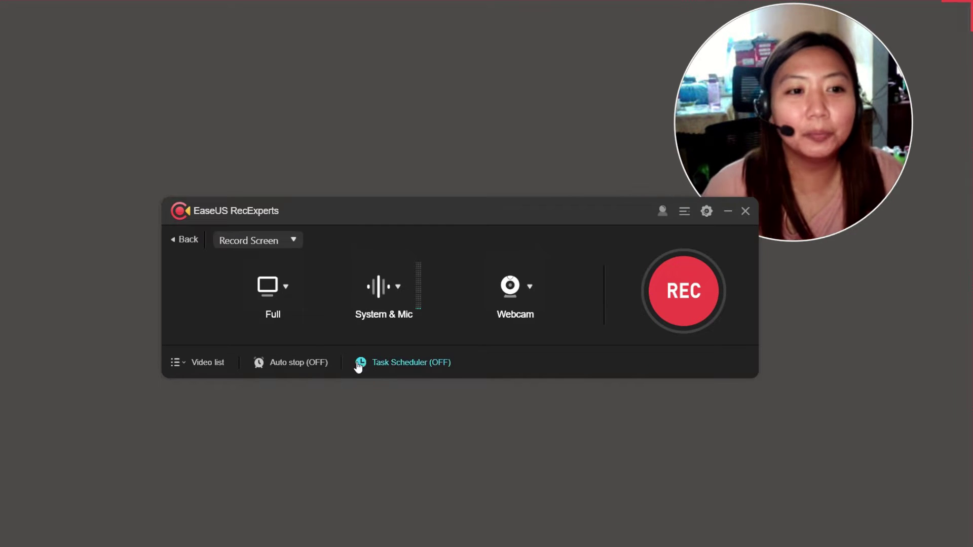
{"action": "left_click", "coordinate": [403, 287]}
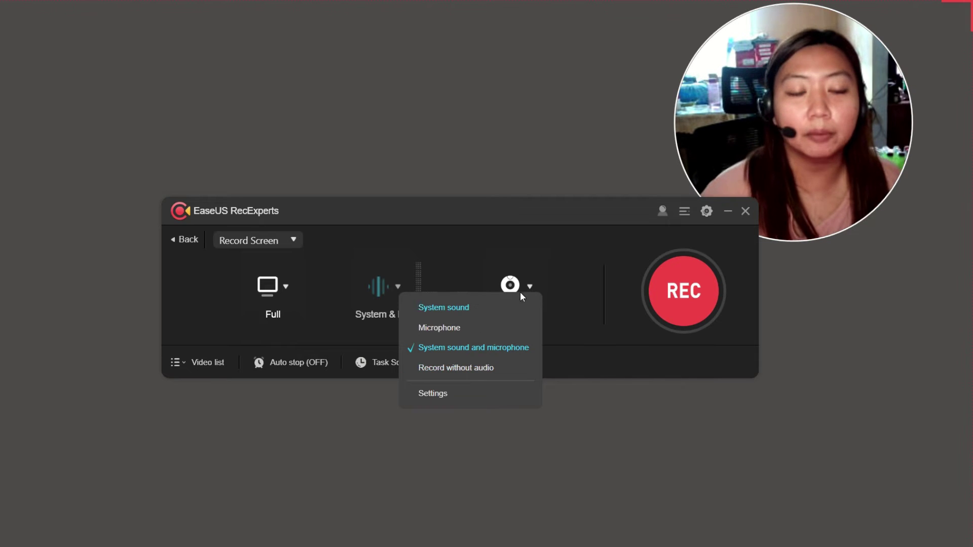
Review the webcam sources, keeping FULL HD webcam, and move the recorder window up-left
{"action": "left_click", "coordinate": [532, 285]}
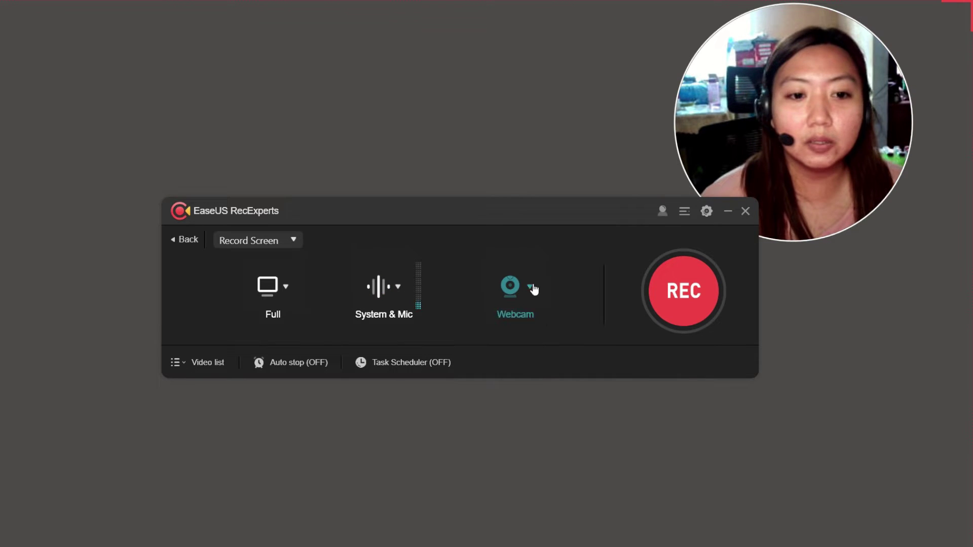
{"action": "left_click", "coordinate": [532, 285]}
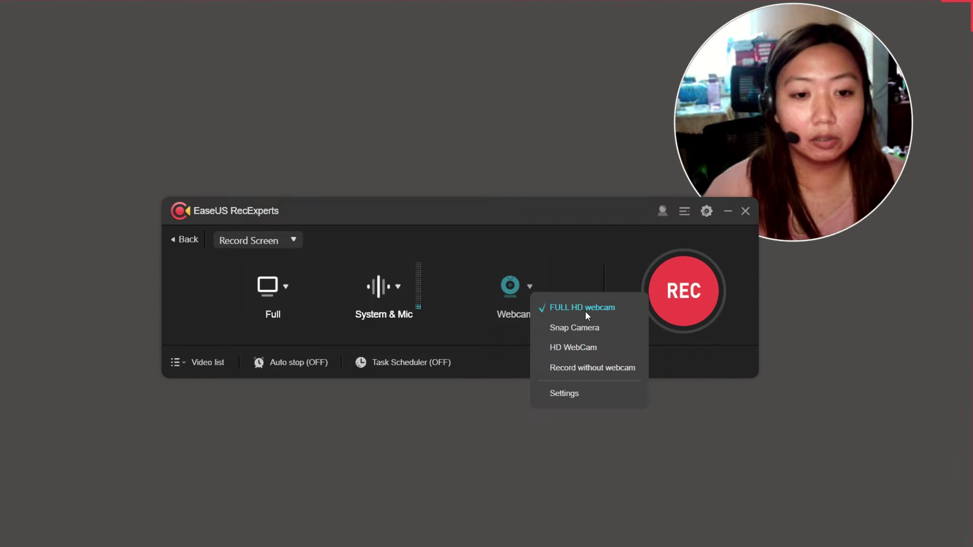
{"action": "left_click_drag", "start_coordinate": [565, 216], "coordinate": [409, 171]}
{"action": "mouse_move", "coordinate": [795, 219]}
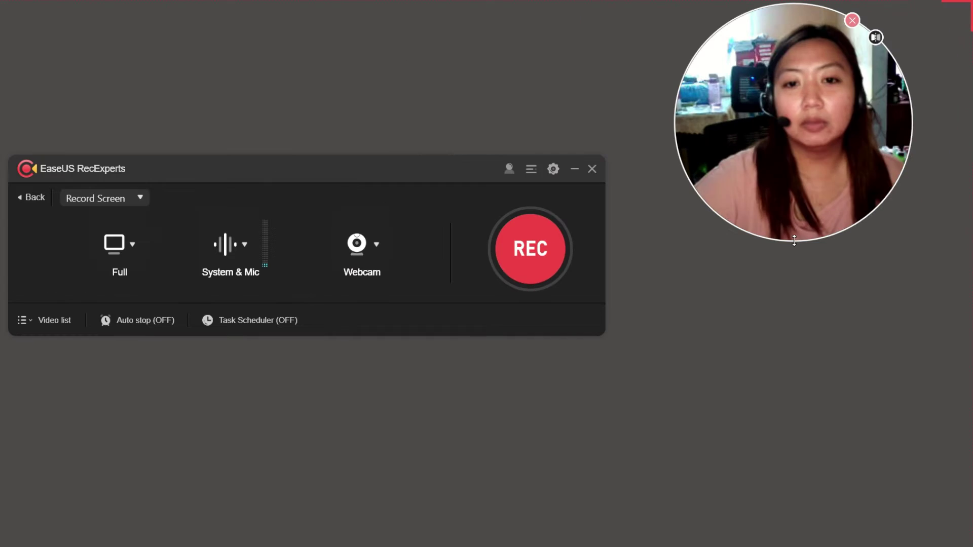
Resize the circular webcam overlay and place it in the screen's top-right corner
{"action": "left_click_drag", "start_coordinate": [794, 241], "coordinate": [816, 456]}
{"action": "left_click_drag", "start_coordinate": [887, 365], "coordinate": [780, 321]}
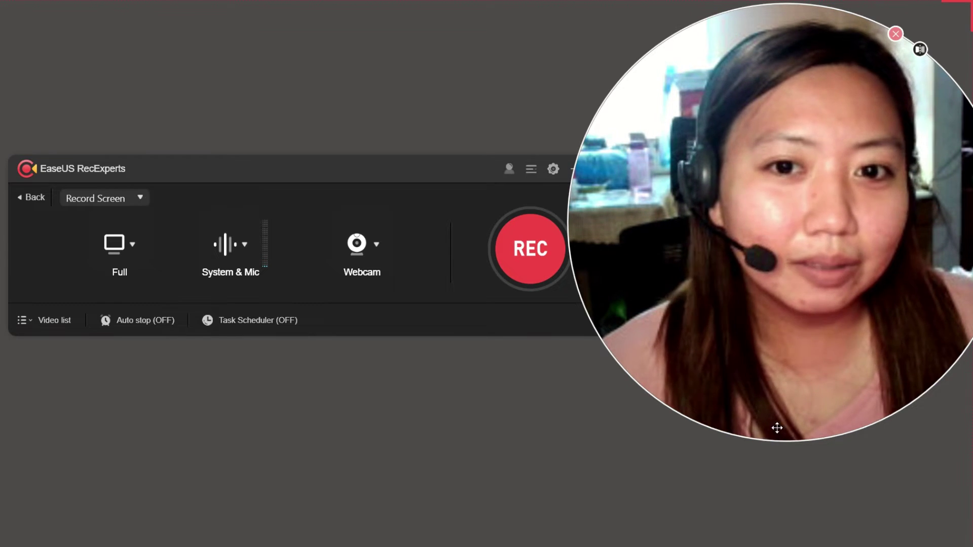
{"action": "left_click_drag", "start_coordinate": [780, 450], "coordinate": [646, 134]}
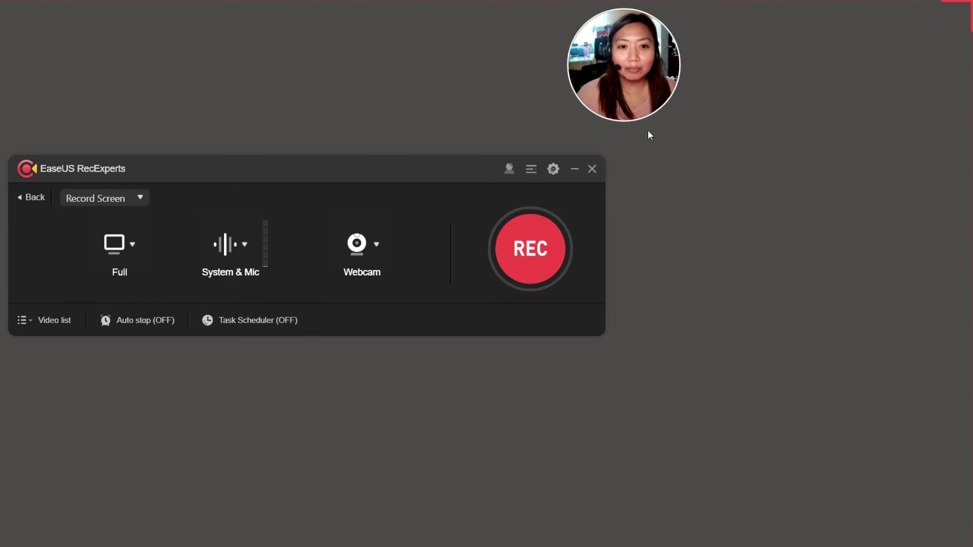
{"action": "left_click_drag", "start_coordinate": [627, 86], "coordinate": [850, 114]}
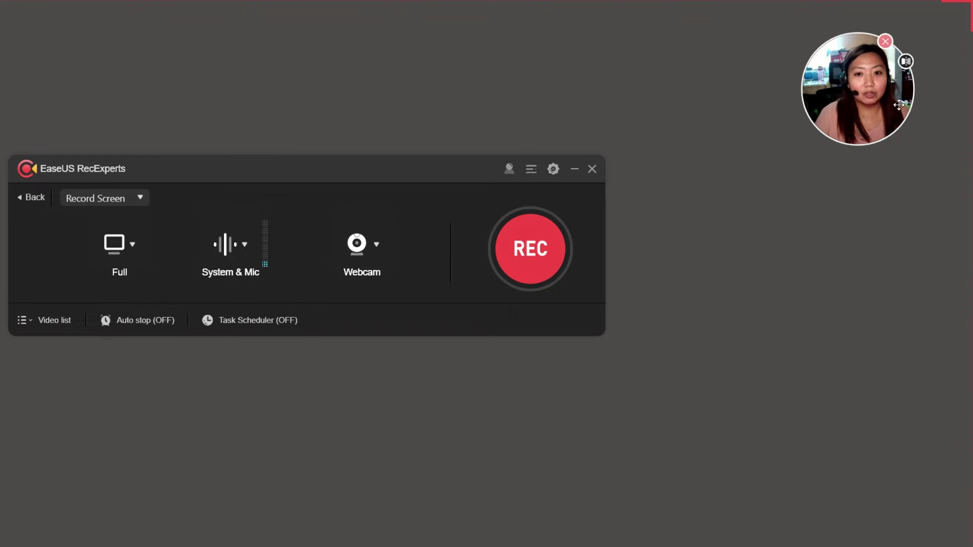
{"action": "mouse_move", "coordinate": [876, 104]}
{"action": "left_mouse_down"}
{"action": "mouse_move", "coordinate": [52, 98]}
{"action": "mouse_move", "coordinate": [11, 514]}
{"action": "mouse_move", "coordinate": [10, 498]}
{"action": "mouse_move", "coordinate": [869, 517]}
{"action": "mouse_move", "coordinate": [853, 386]}
{"action": "mouse_move", "coordinate": [864, 111]}
{"action": "left_mouse_up"}
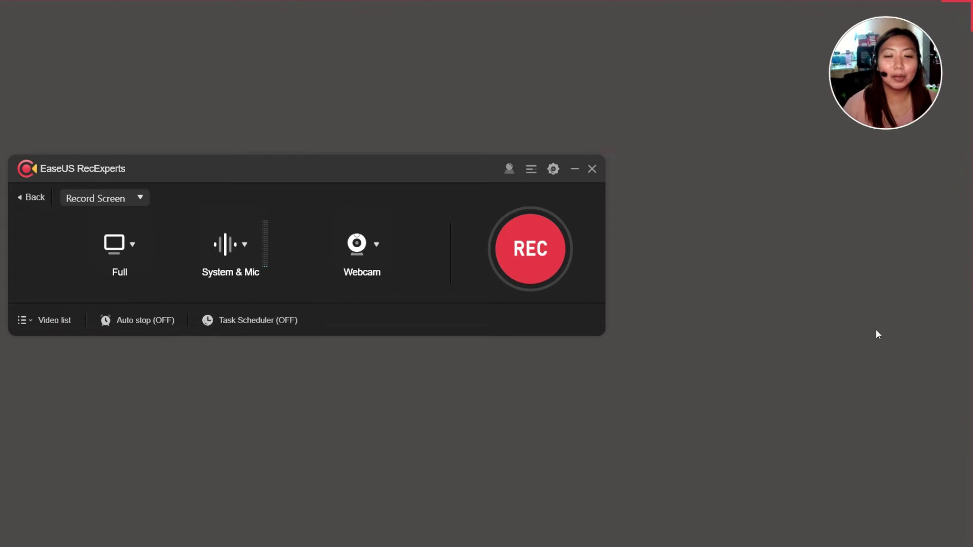
{"action": "left_click_drag", "start_coordinate": [880, 137], "coordinate": [860, 187]}
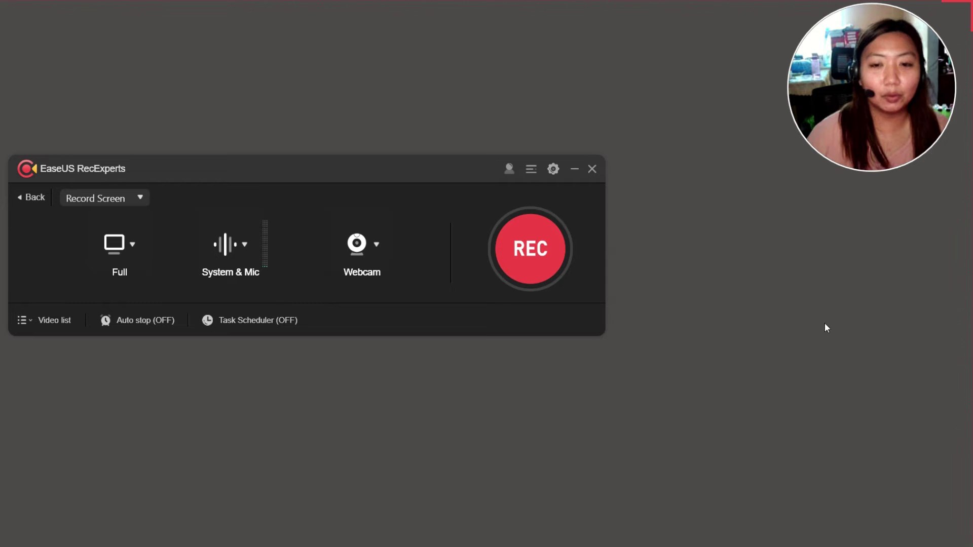
Centre the recorder window, view the Record Audio panel, then return to the four-mode home screen
{"action": "left_click", "coordinate": [20, 196]}
{"action": "left_click_drag", "start_coordinate": [294, 194], "coordinate": [472, 244]}
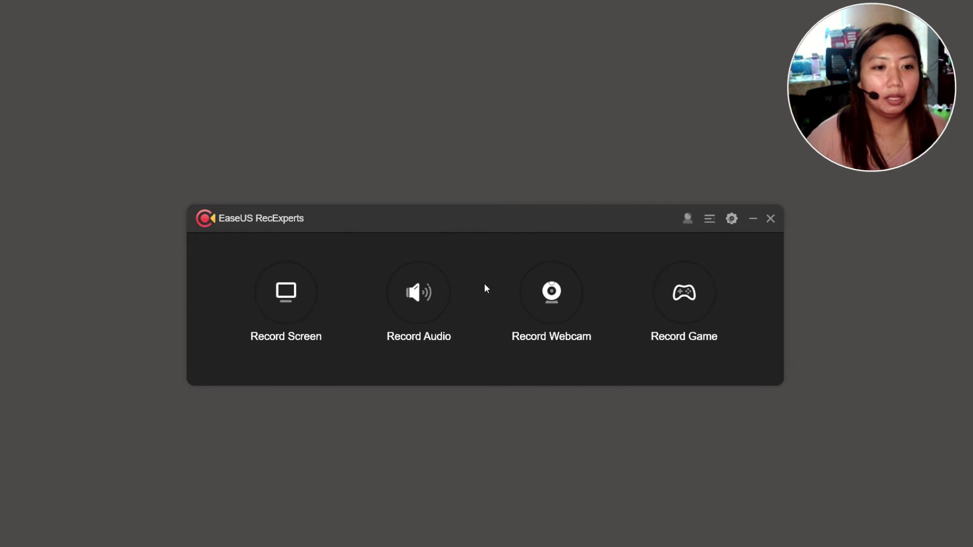
{"action": "left_click", "coordinate": [404, 297]}
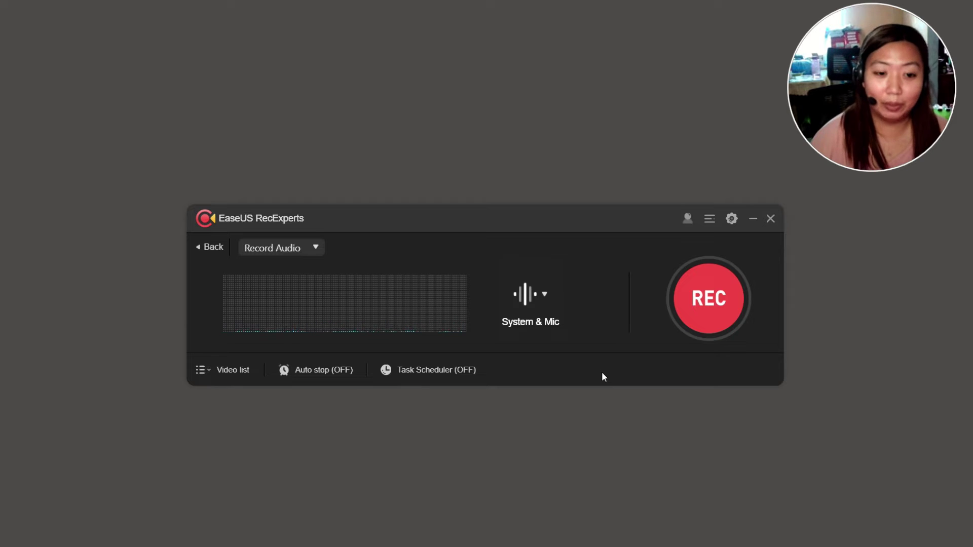
{"action": "left_click", "coordinate": [299, 246]}
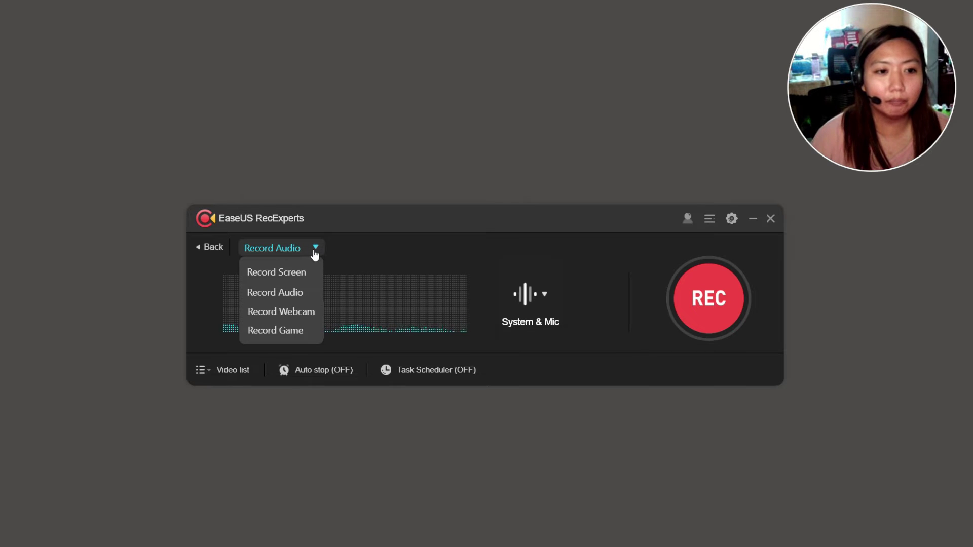
{"action": "left_click", "coordinate": [212, 251]}
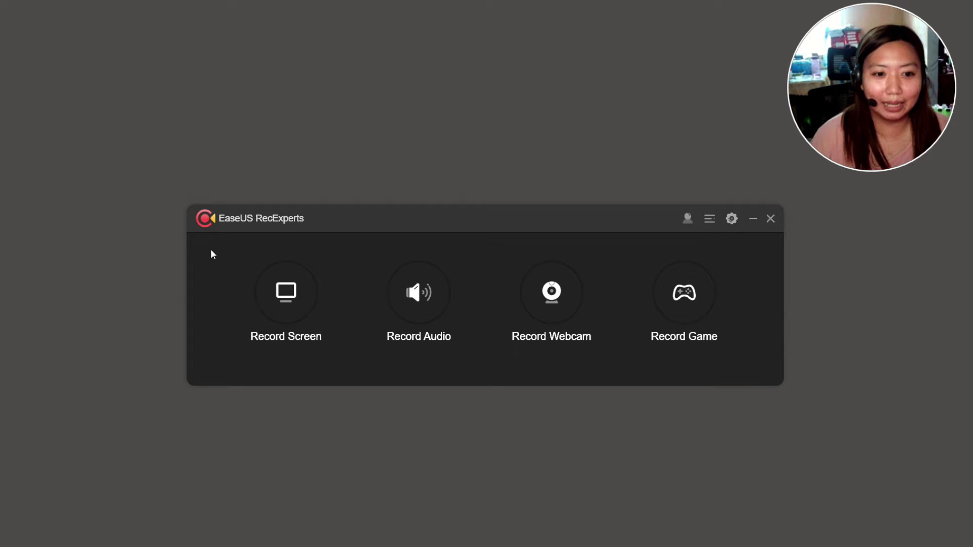
{"action": "left_click", "coordinate": [552, 312]}
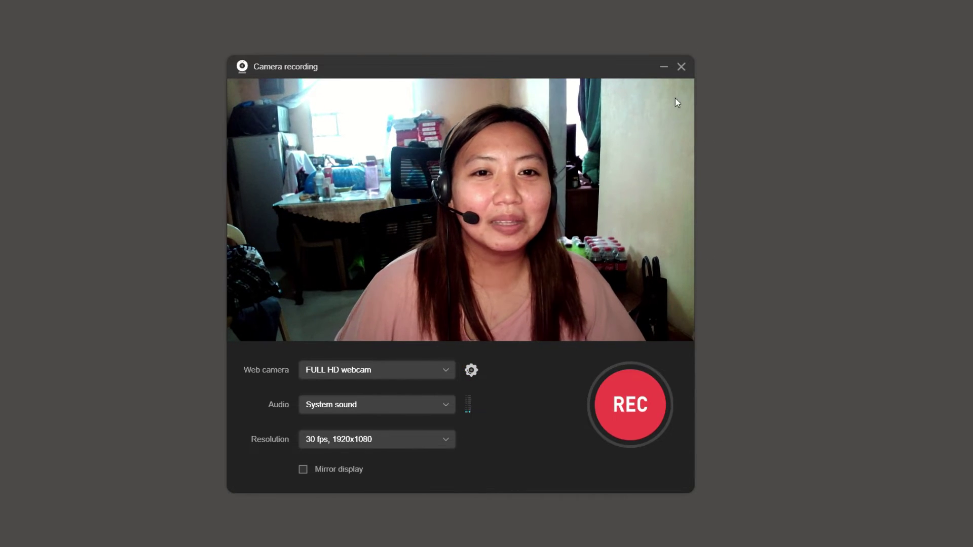
{"action": "left_click", "coordinate": [681, 67]}
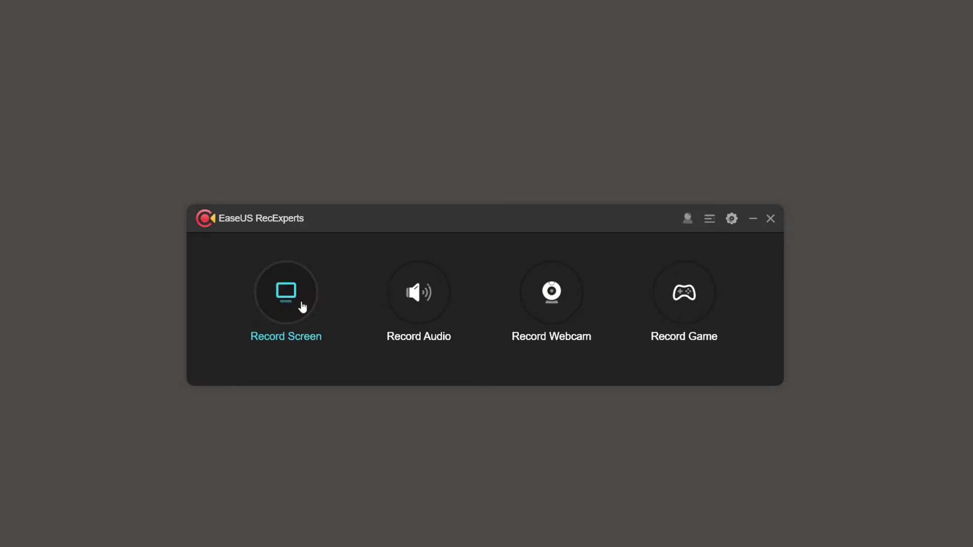
Open Record Game and select the FULL HD webcam as its camera
{"action": "left_click", "coordinate": [670, 325]}
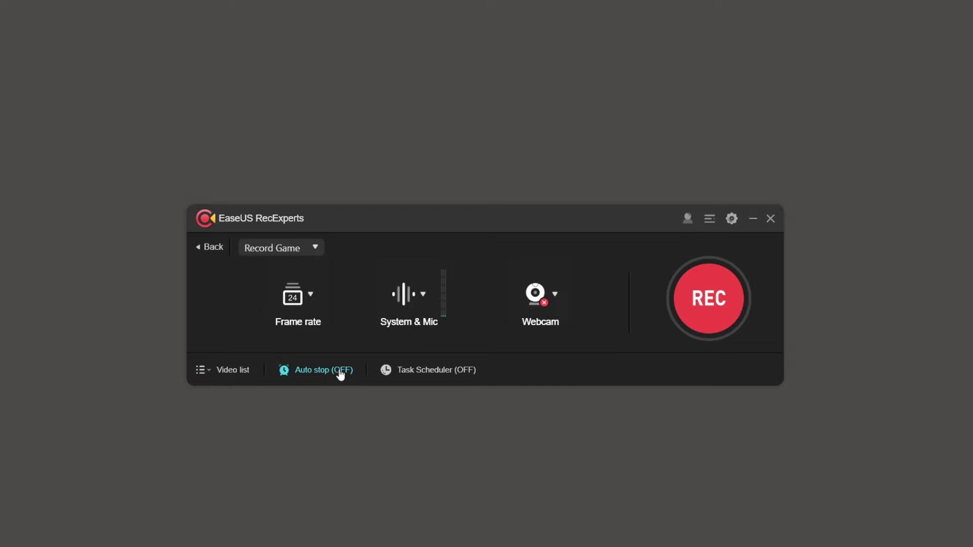
{"action": "left_click", "coordinate": [556, 299]}
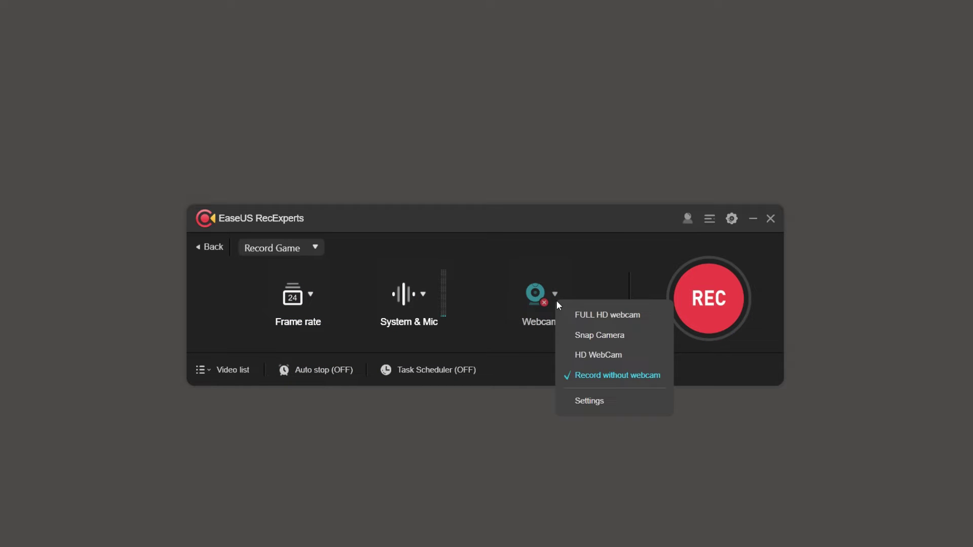
{"action": "left_click", "coordinate": [602, 323]}
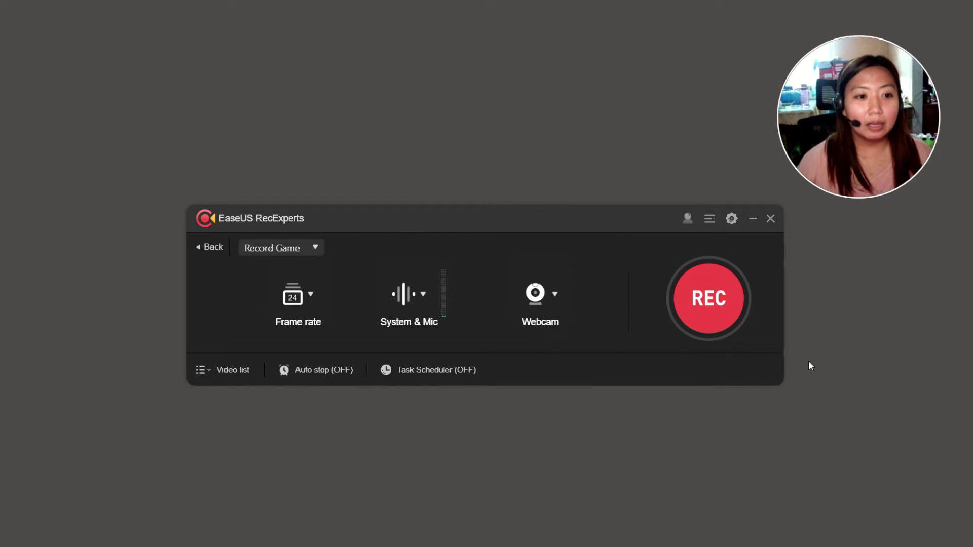
Go back and open Record Screen with Full screen, System & Mic and webcam
{"action": "left_click", "coordinate": [203, 248]}
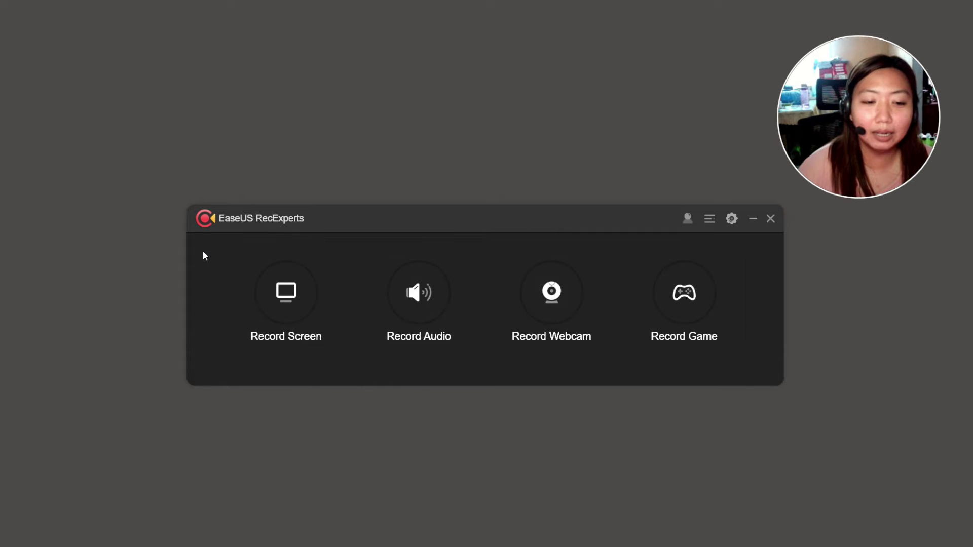
{"action": "left_click", "coordinate": [294, 311]}
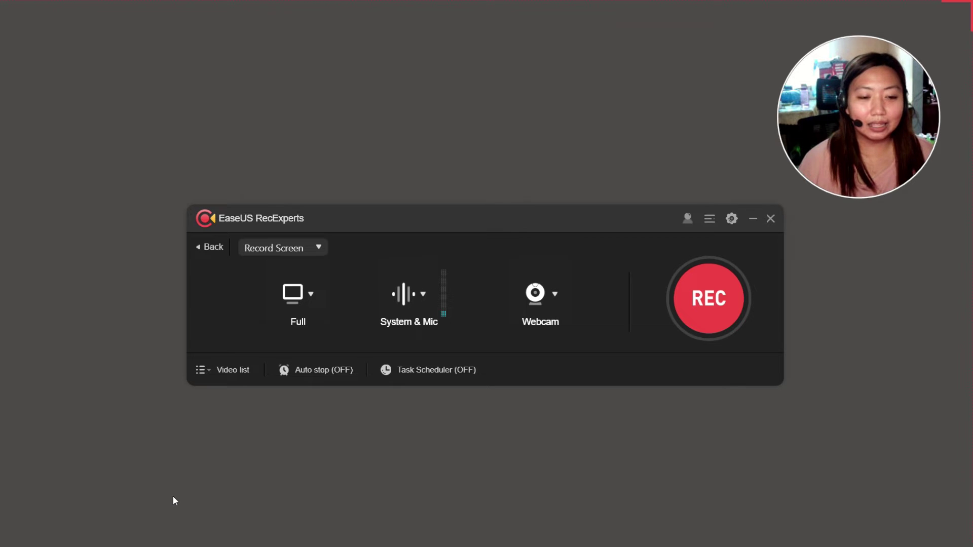
Bring up the EIS design presentation, position and hide the recorder, and start the slide show
{"action": "mouse_move", "coordinate": [163, 546]}
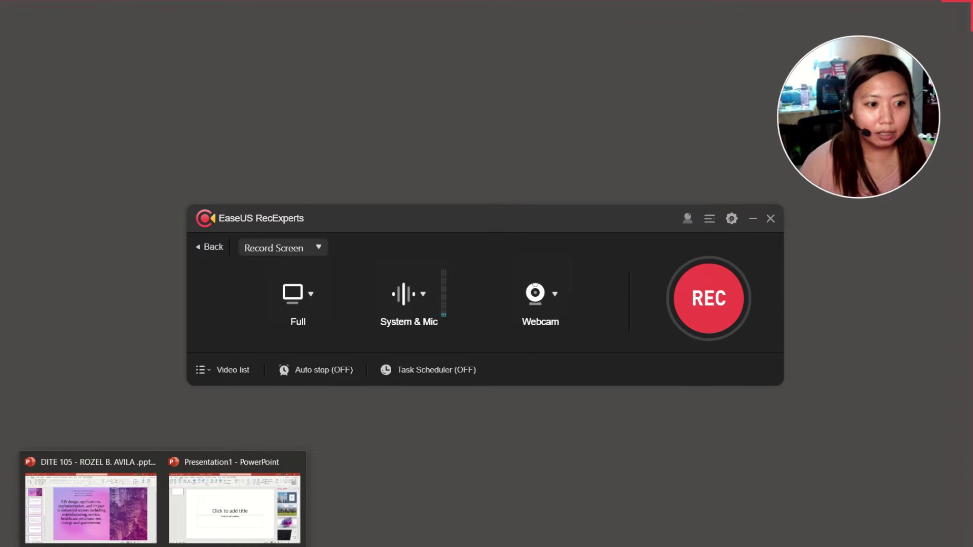
{"action": "left_click", "coordinate": [74, 512]}
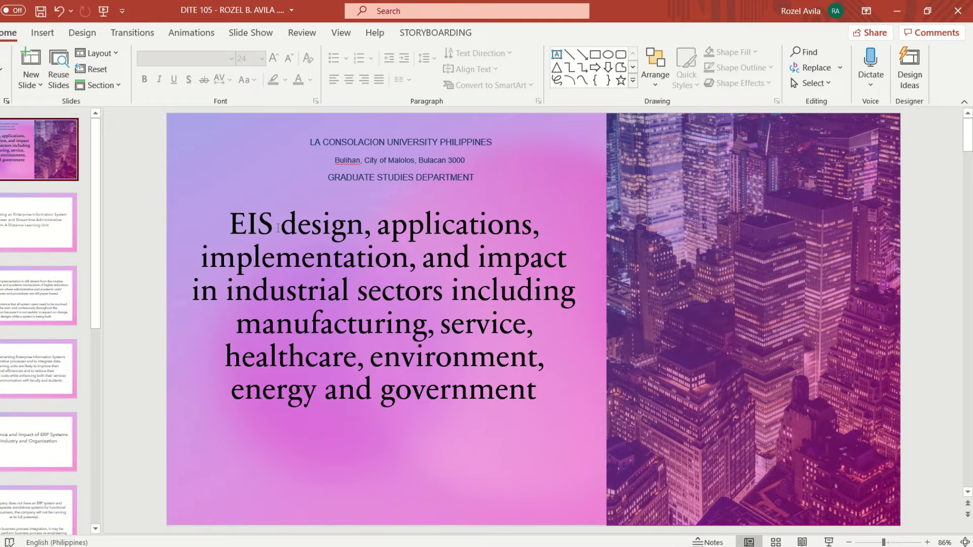
{"action": "mouse_move", "coordinate": [258, 532]}
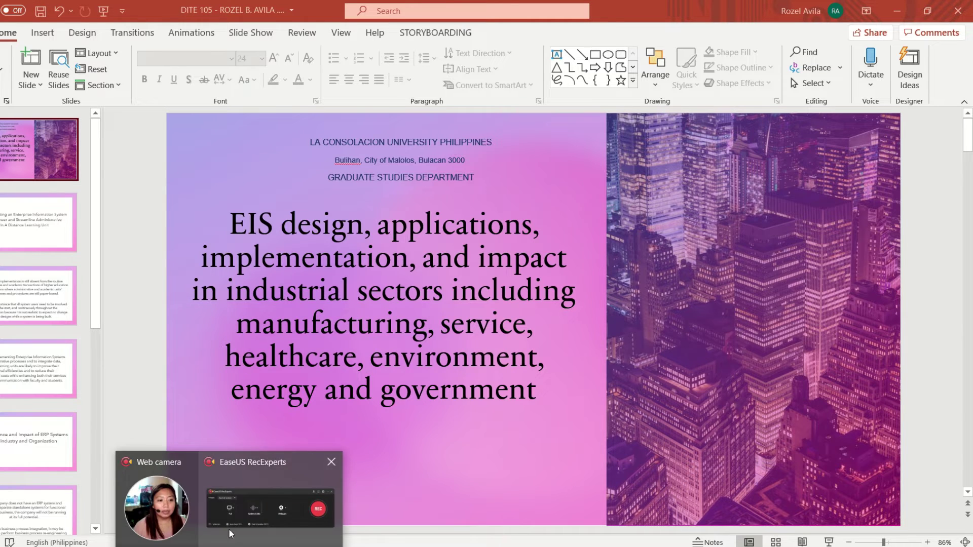
{"action": "left_click", "coordinate": [234, 517]}
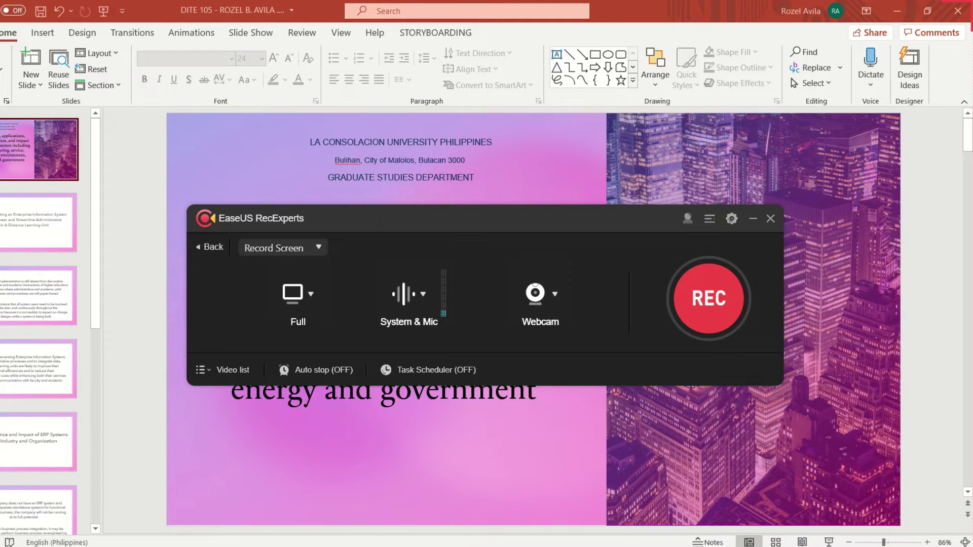
{"action": "left_click", "coordinate": [158, 501]}
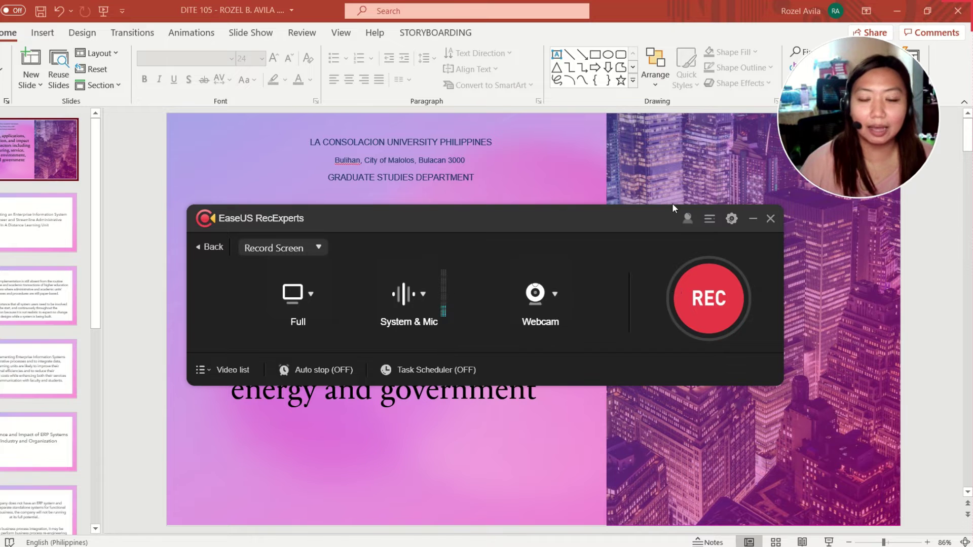
{"action": "left_click_drag", "start_coordinate": [568, 225], "coordinate": [503, 206]}
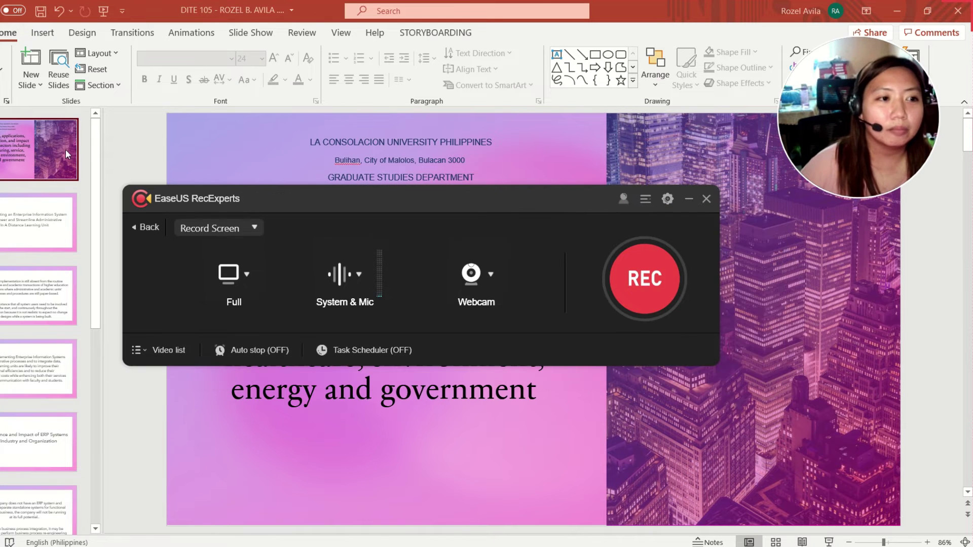
{"action": "key", "text": "F9"}
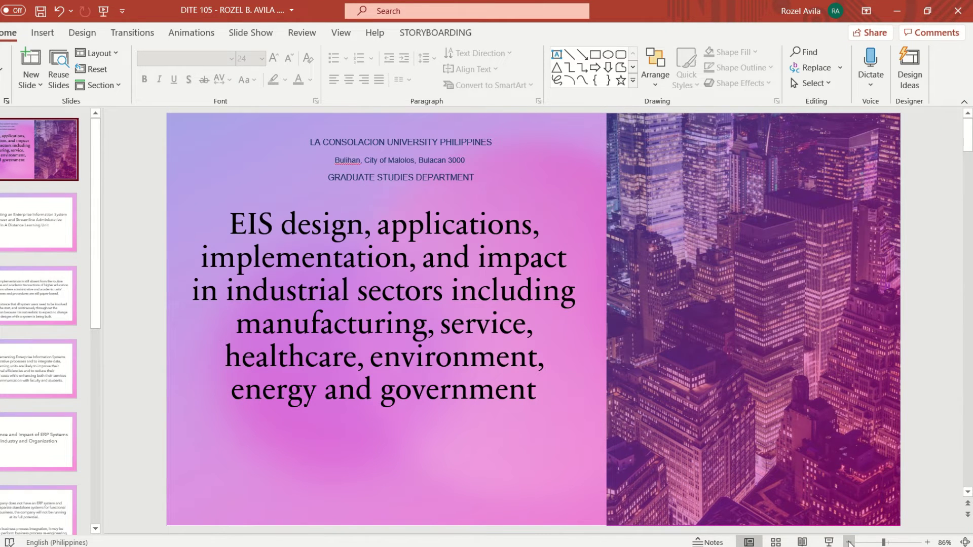
{"action": "left_click", "coordinate": [829, 542]}
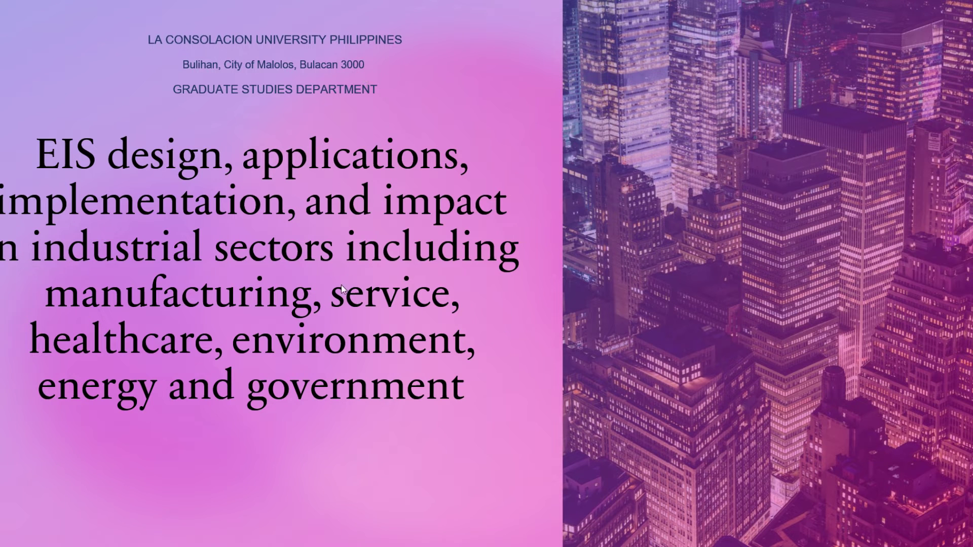
Advance to slide 2, return to the title slide, and bring the recorder over the show
{"action": "left_click", "coordinate": [371, 254]}
{"action": "key", "text": "Left"}
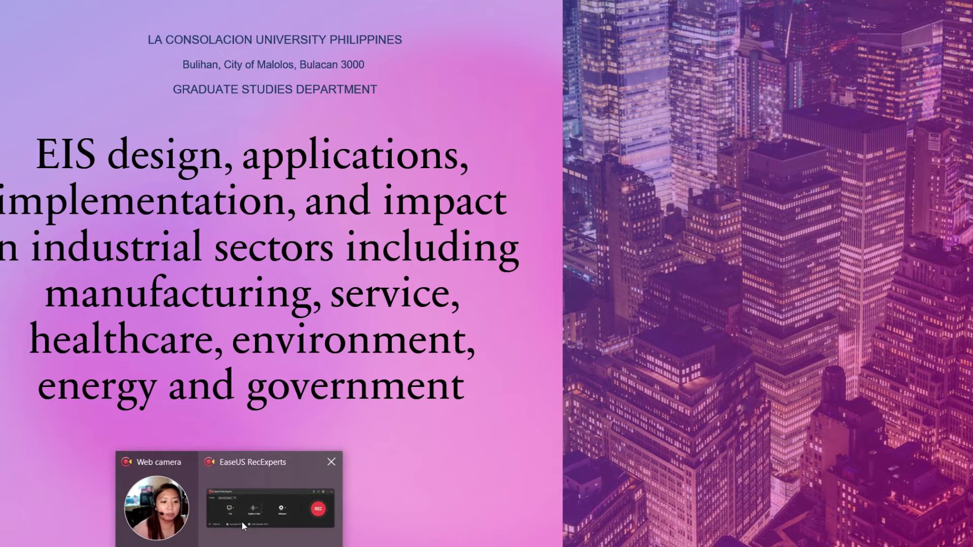
{"action": "left_click", "coordinate": [241, 521]}
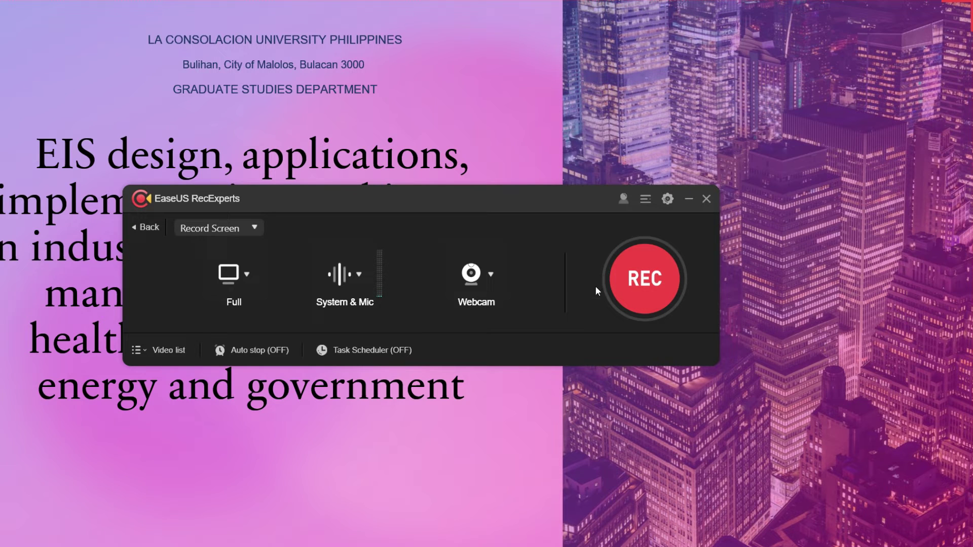
Start the full-screen recording of the EIS slide show with the webcam overlay and bring up the recording toolbar
{"action": "left_click", "coordinate": [633, 282]}
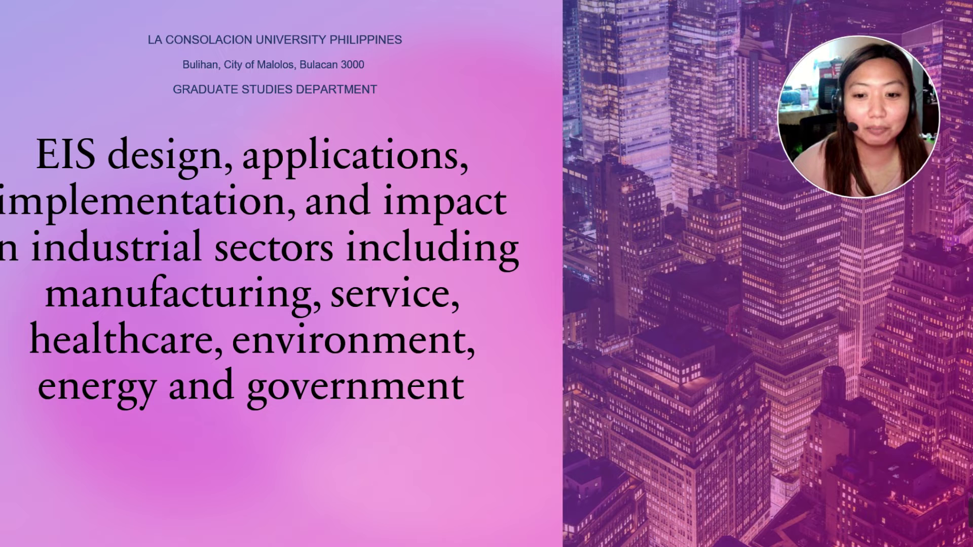
{"action": "mouse_move", "coordinate": [967, 514]}
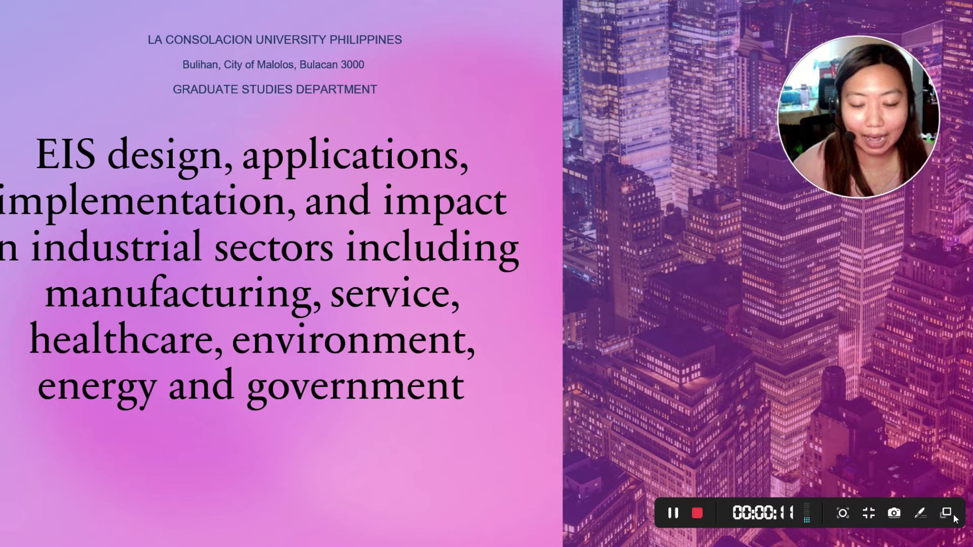